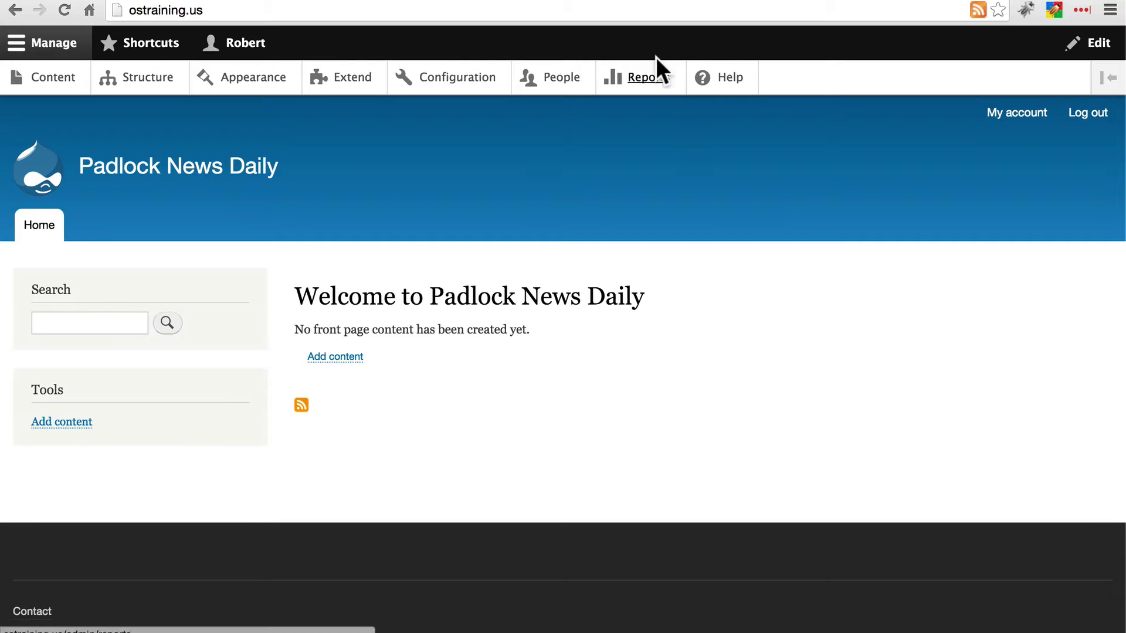
# Open Drupal's status report and scroll through it, noting Trusted Host Settings is not enabled
pyautogui.click(651, 75)
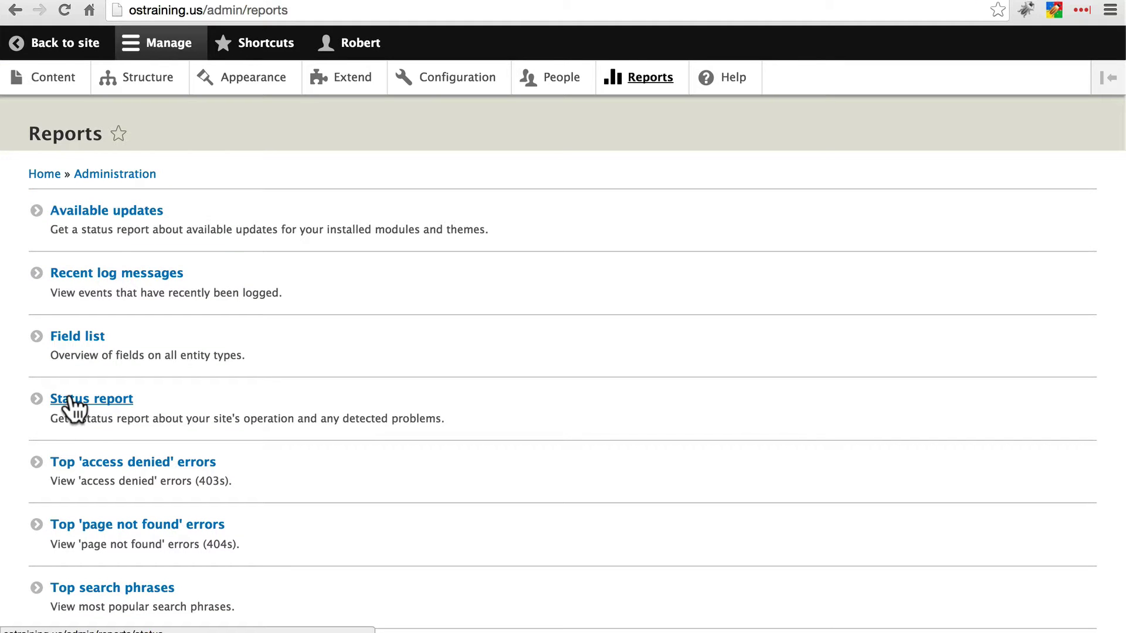
pyautogui.click(69, 400)
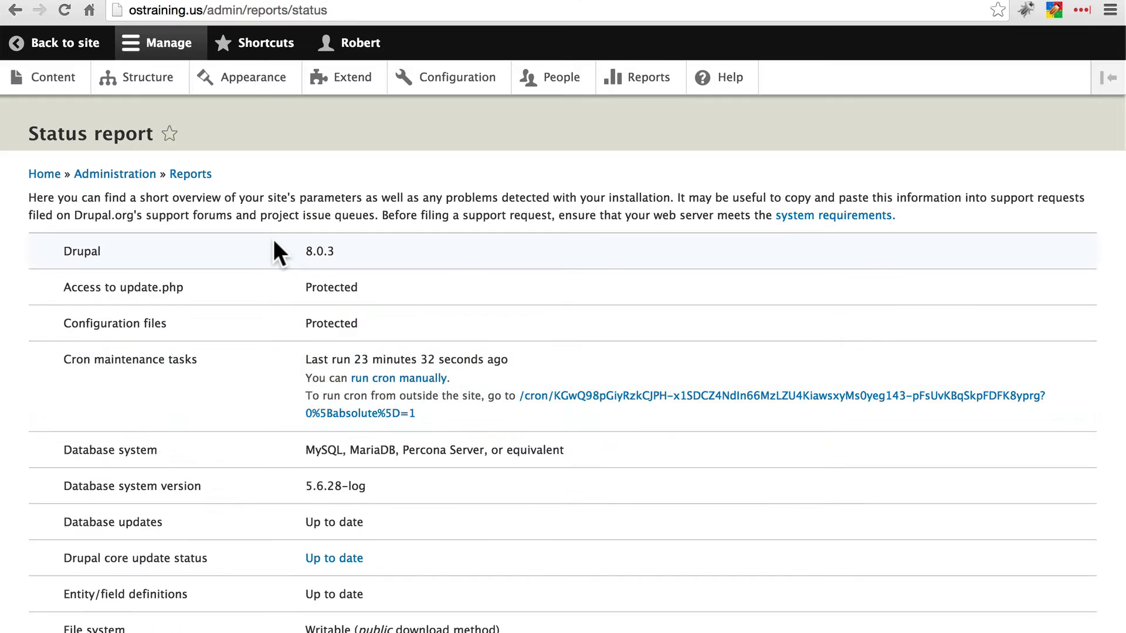
pyautogui.scroll(-15, 273, 241)
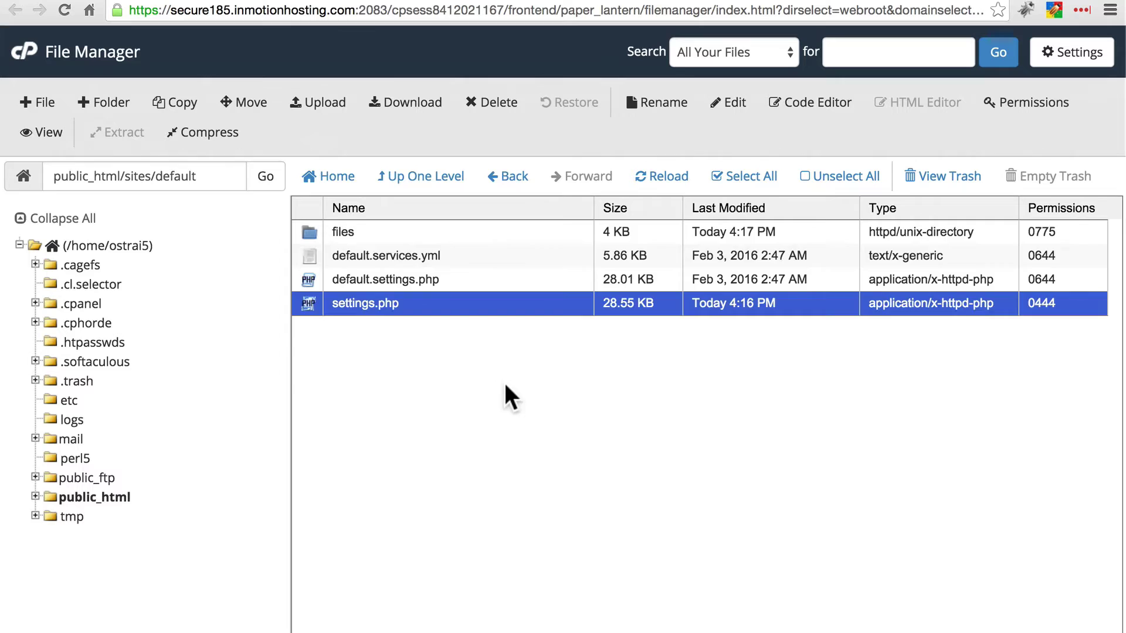
# Navigate to the public_html/sites/default folder in File Manager
pyautogui.click(106, 495)
pyautogui.scroll(-2, 502, 327)
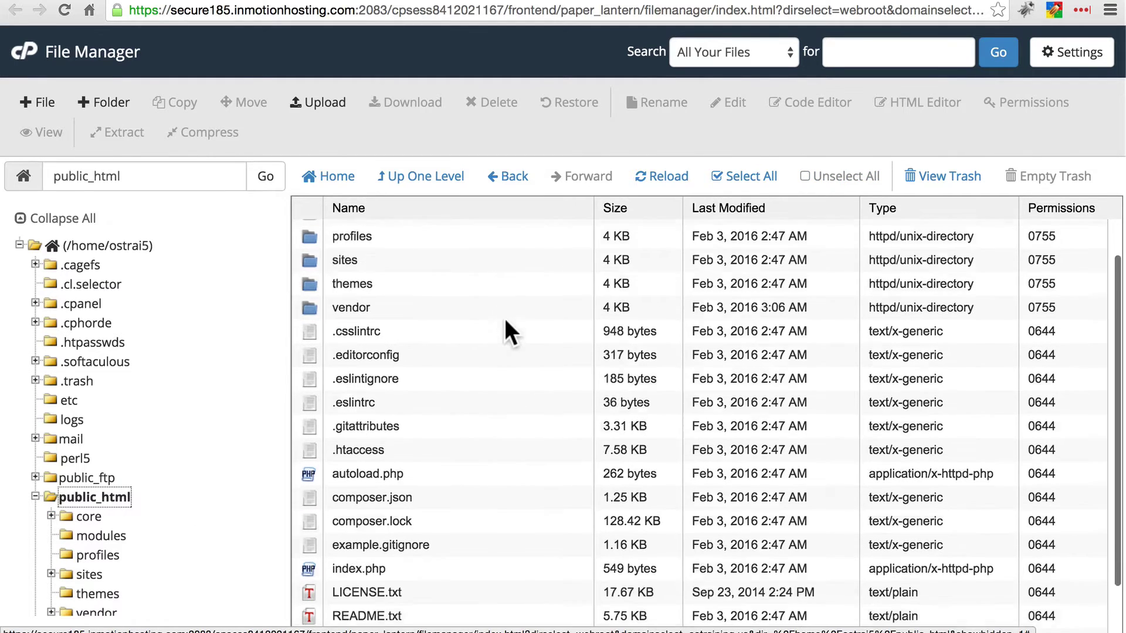
pyautogui.scroll(2, 503, 326)
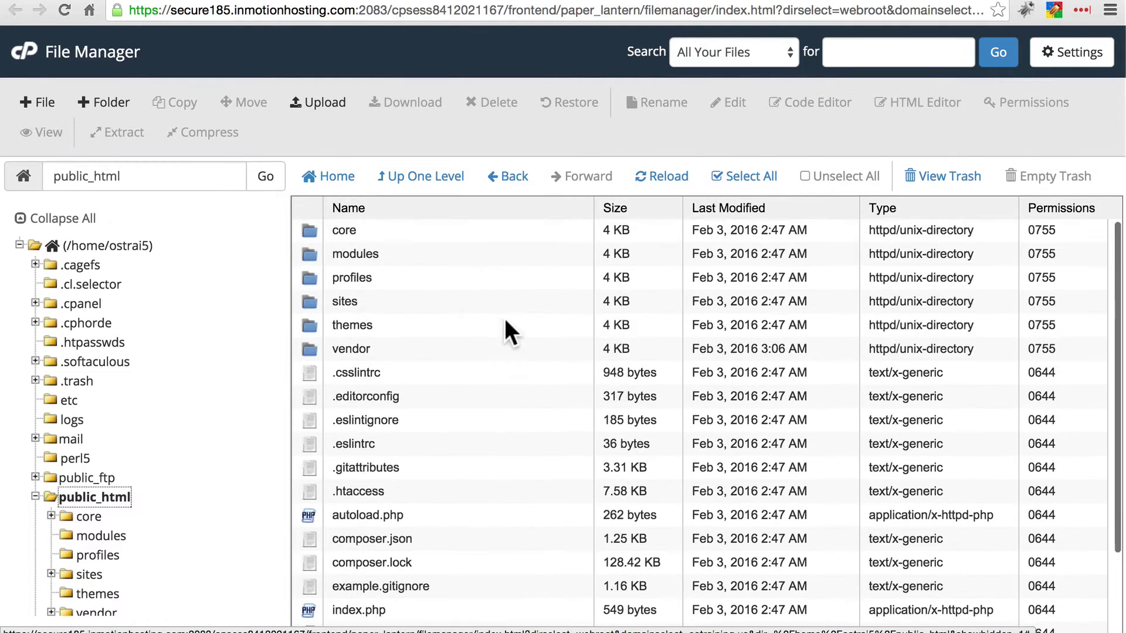
pyautogui.doubleClick(411, 300)
pyautogui.doubleClick(409, 231)
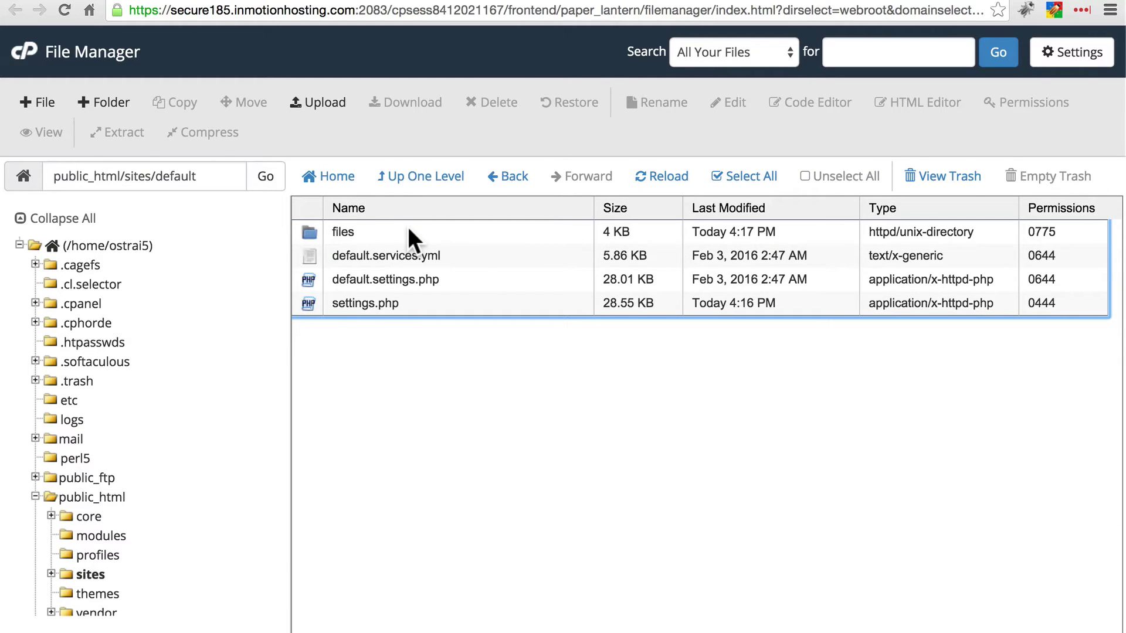
# Change settings.php permissions from 0444 to 0644 by adding User Write
pyautogui.click(448, 304)
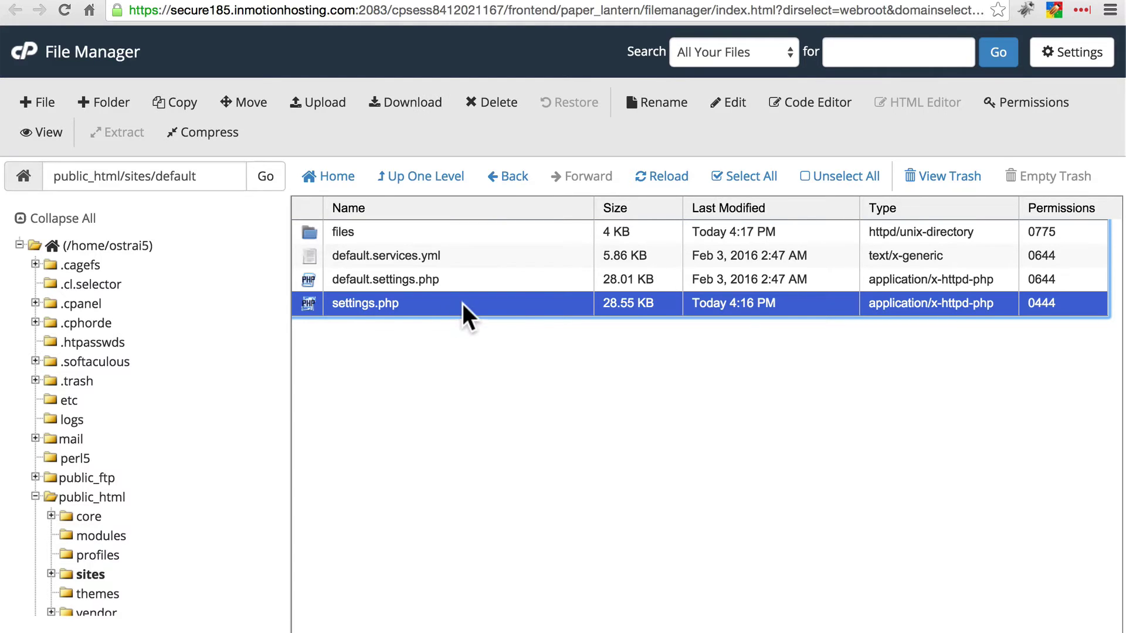
pyautogui.click(1026, 103)
pyautogui.click(476, 322)
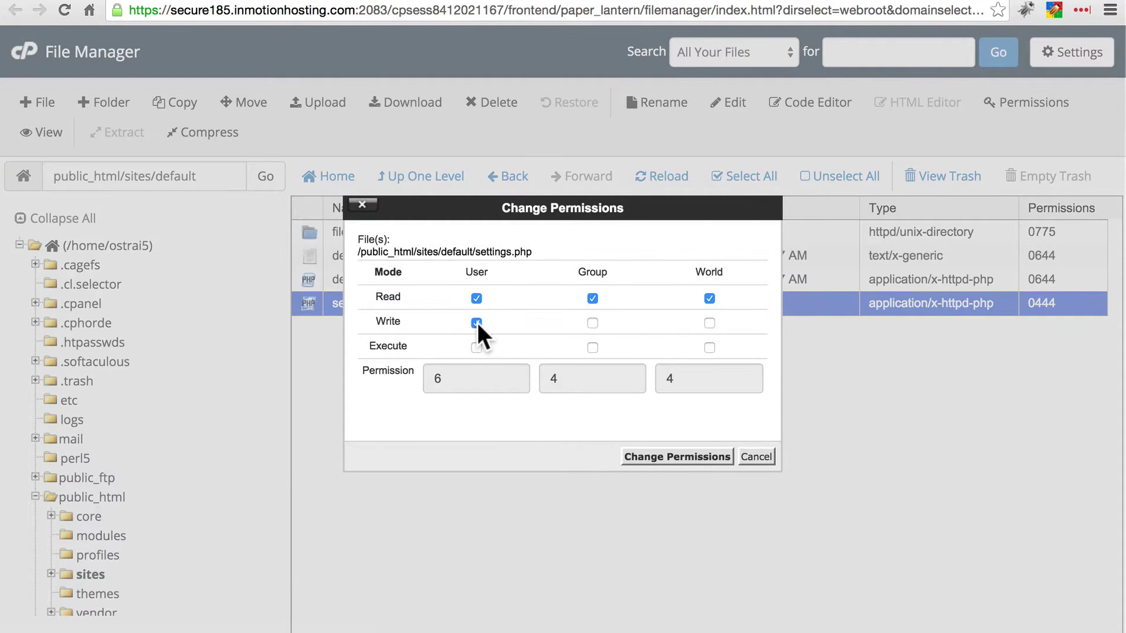
pyautogui.click(655, 457)
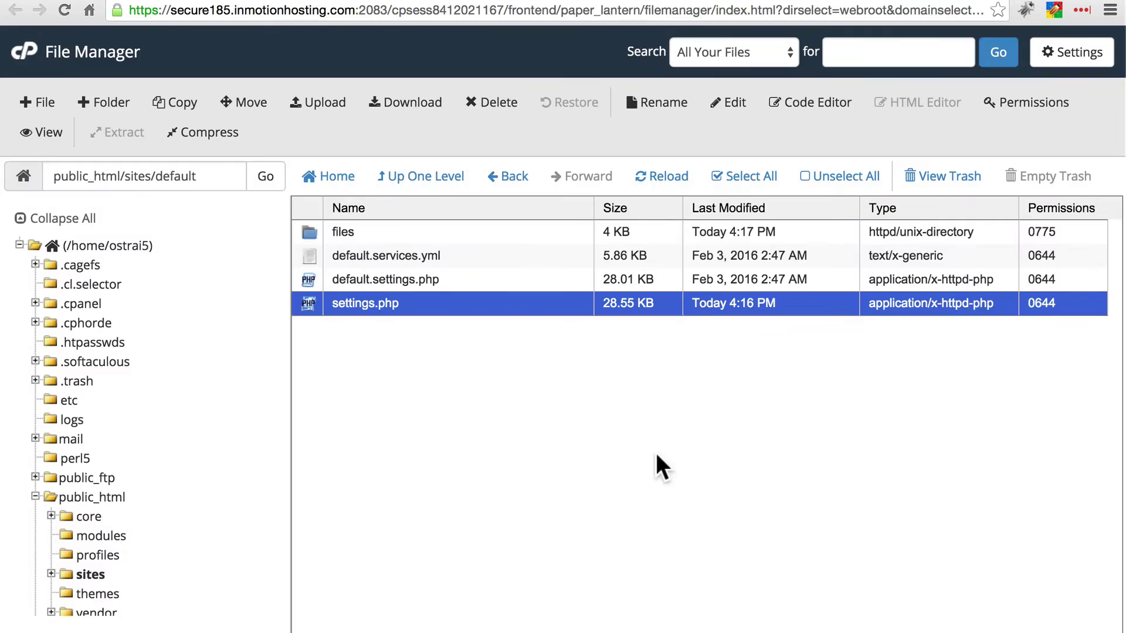
# Open settings.php in the editor and search for 'trusted' to reach the trusted host configuration comments
pyautogui.click(736, 103)
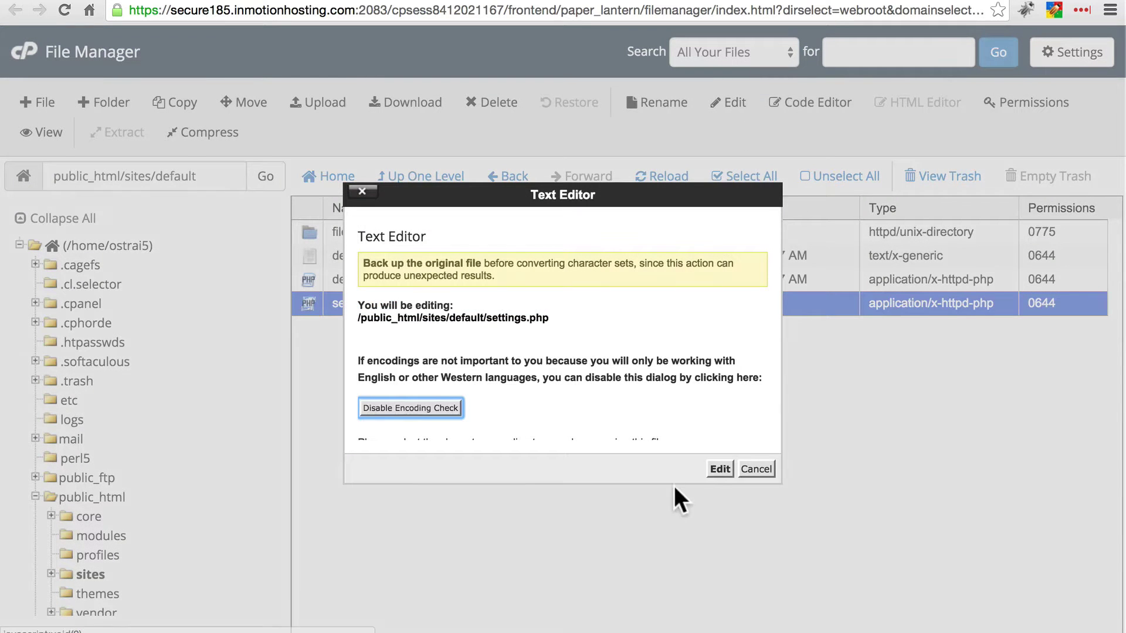
pyautogui.click(720, 469)
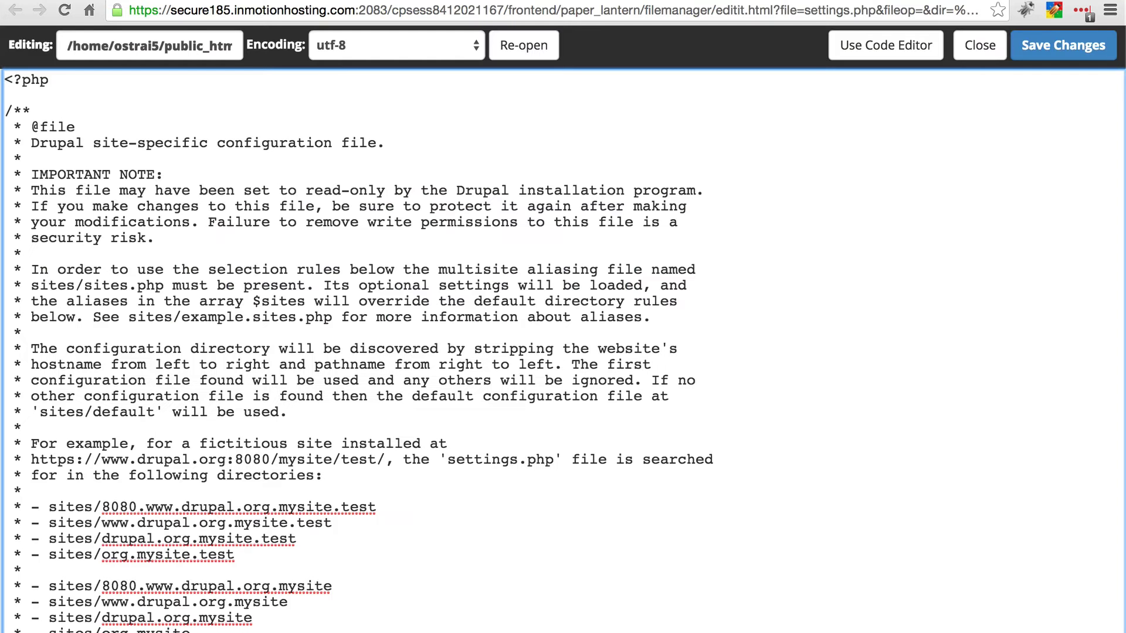
pyautogui.press('super+f')
pyautogui.write('secur')
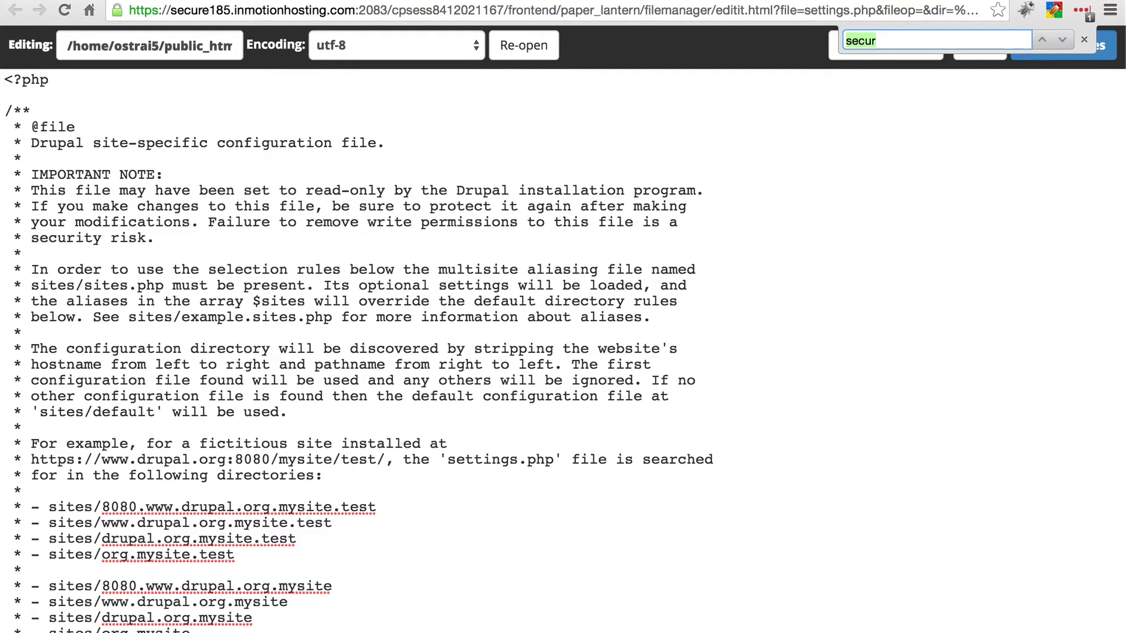
pyautogui.write('trusted')
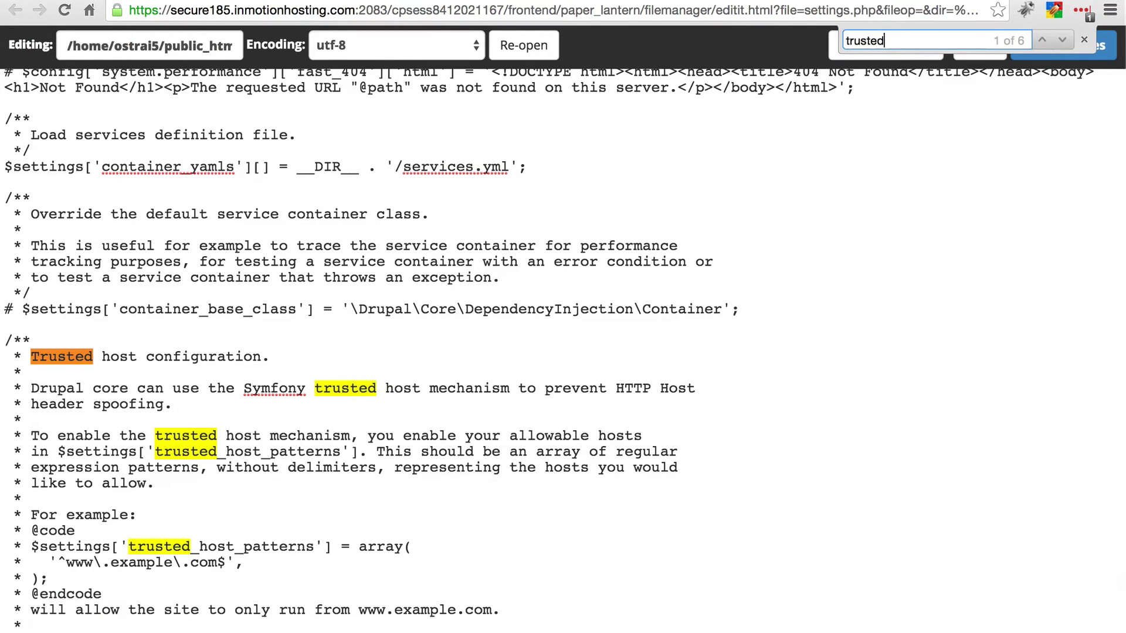
pyautogui.click(139, 359)
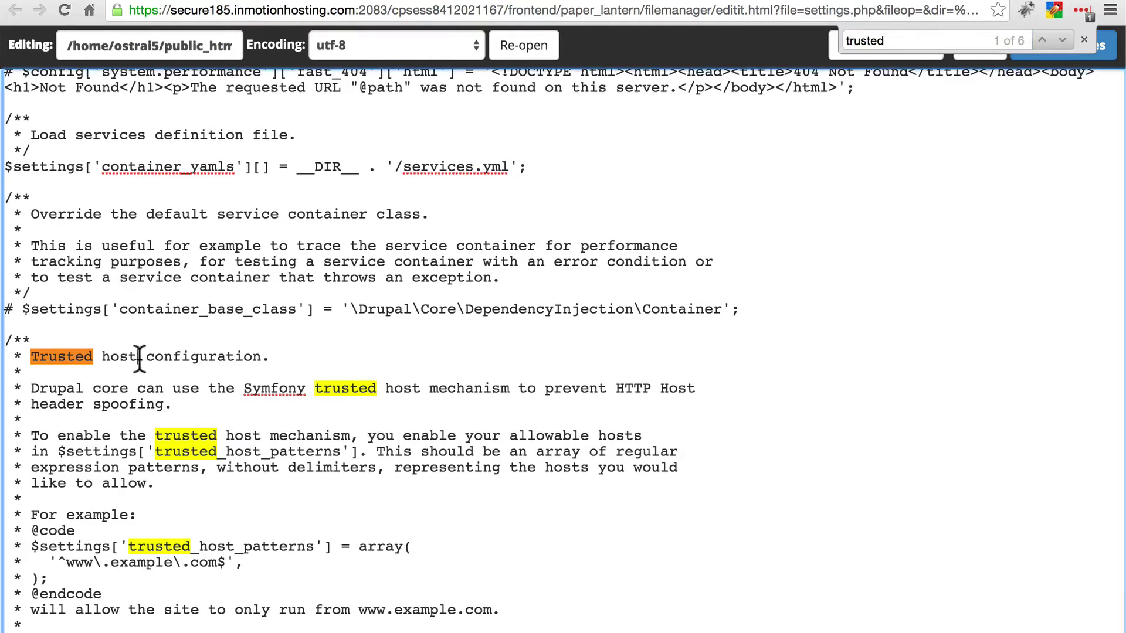
pyautogui.click(1080, 39)
pyautogui.scroll(-3, 520, 331)
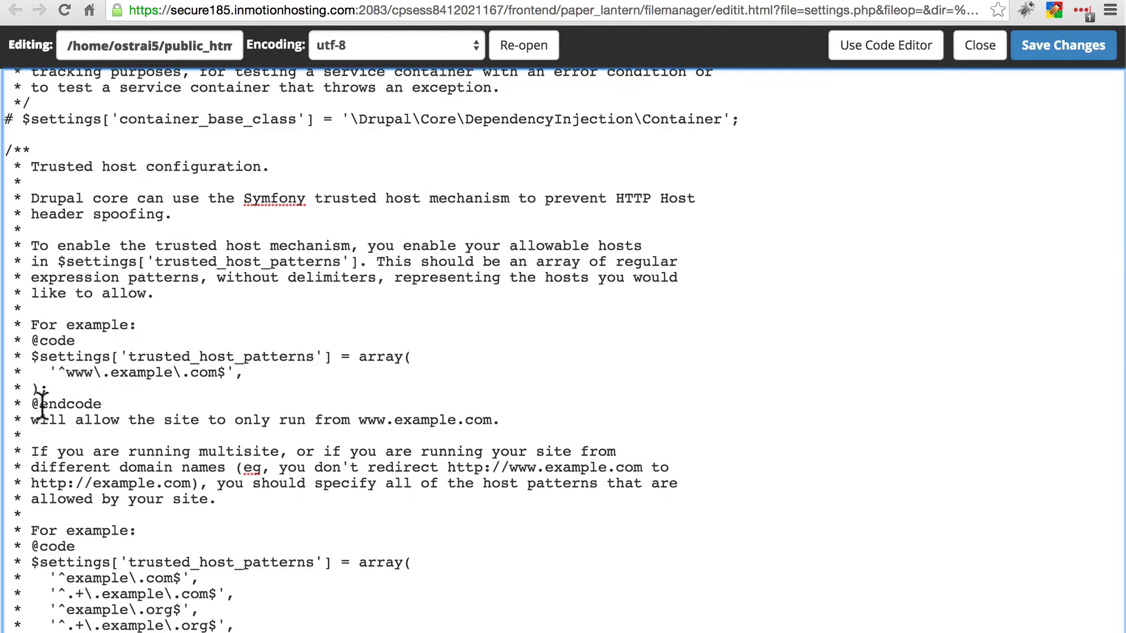
# Copy the example trusted_host_patterns array and paste it at the end of settings.php
pyautogui.moveTo(61, 389); pyautogui.dragTo(6, 358)
pyautogui.press('super+c')
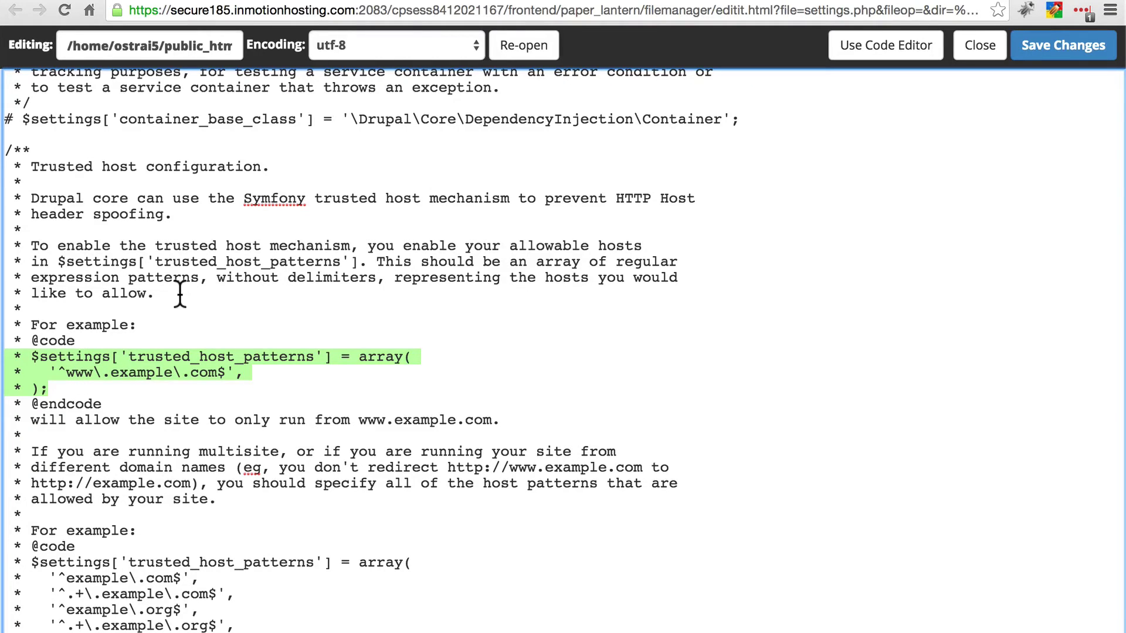
pyautogui.scroll(-10, 179, 293)
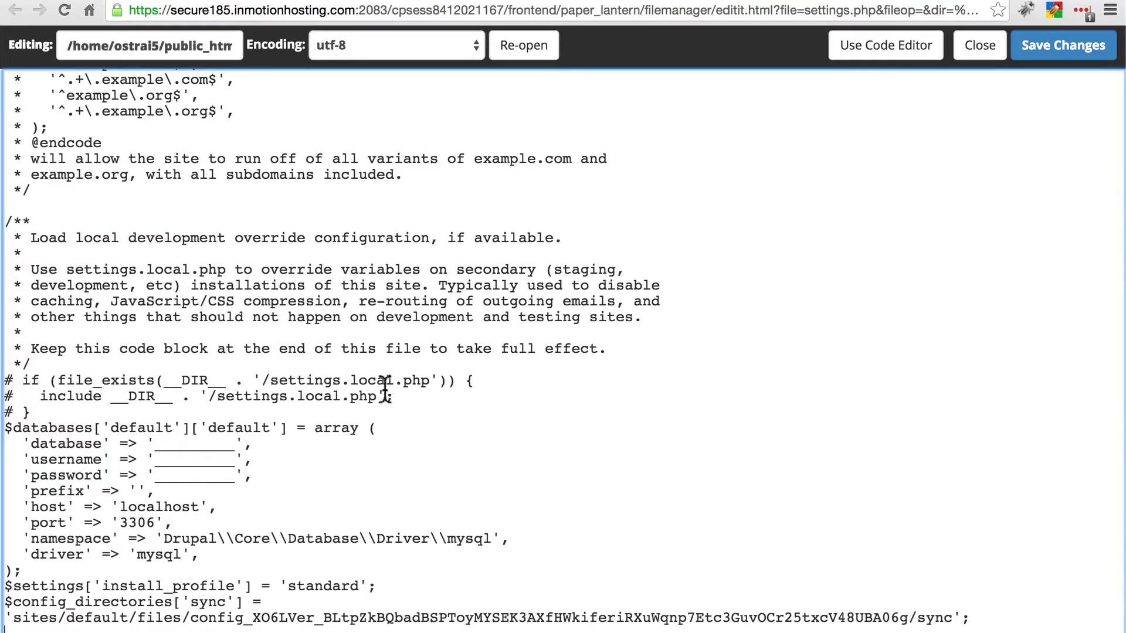
pyautogui.click(978, 613)
pyautogui.press('super+v')
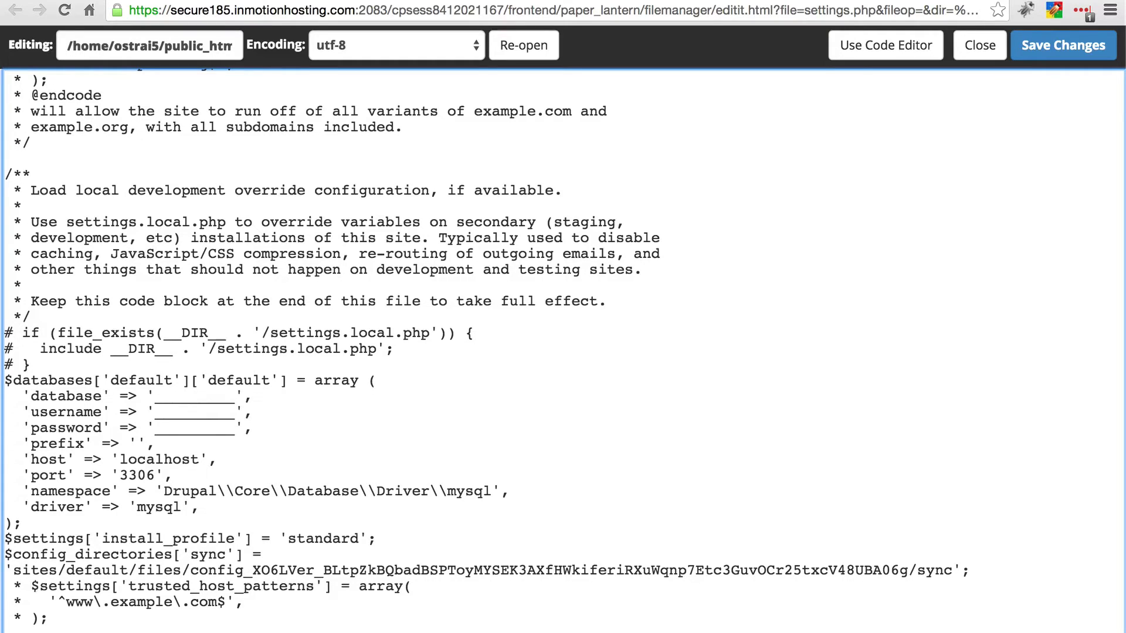
# Remove the leading ' * ' comment markers from the pasted $settings and closing ); lines
pyautogui.press('BackSpace')
pyautogui.press('BackSpace')
pyautogui.press('BackSpace')
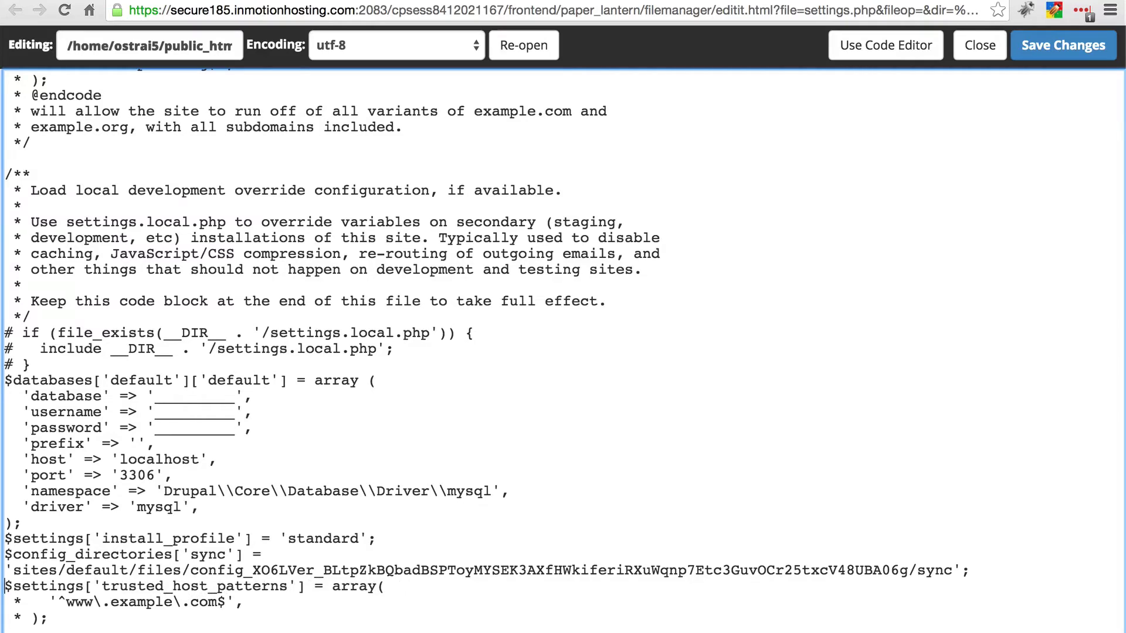
pyautogui.press('BackSpace')
pyautogui.press('BackSpace')
pyautogui.press('BackSpace')
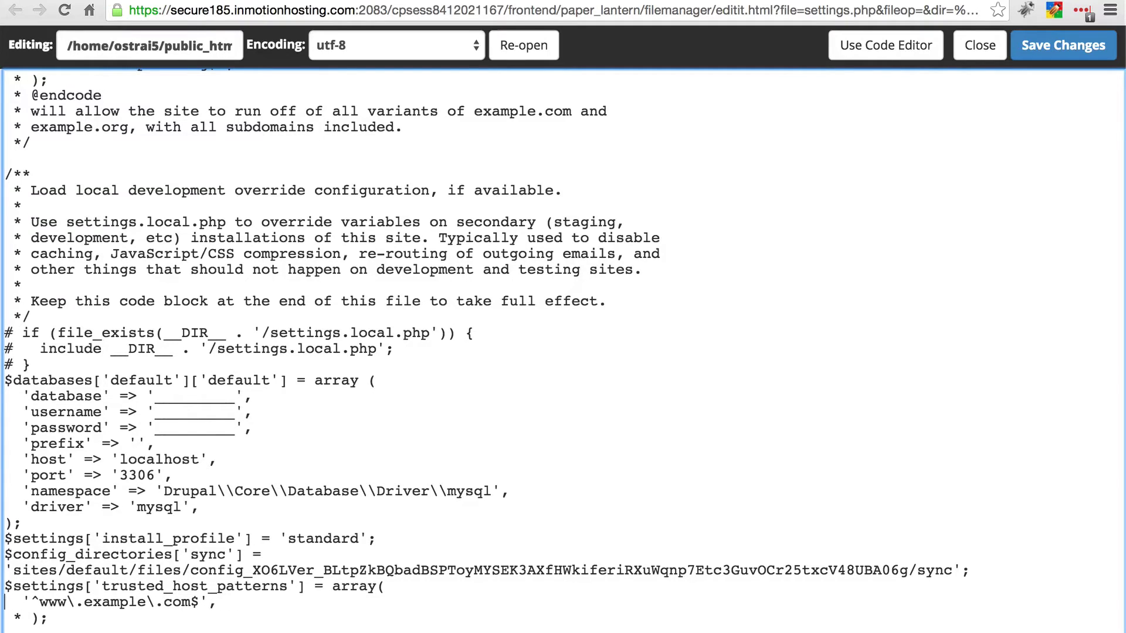
pyautogui.click(13, 618)
pyautogui.press('BackSpace')
pyautogui.press('BackSpace')
pyautogui.press('BackSpace')
# Change the example pattern to '^www\.ostraining\.us$'
pyautogui.press('Right')
pyautogui.press('Right')
pyautogui.press('Right')
pyautogui.press('Right')
pyautogui.press('Right')
pyautogui.press('Right')
pyautogui.press('Right')
pyautogui.press('Right')
pyautogui.press('BackSpace')
pyautogui.press('BackSpace')
pyautogui.press('BackSpace')
pyautogui.press('BackSpace')
pyautogui.press('BackSpace')
pyautogui.press('BackSpace')
pyautogui.press('BackSpace')
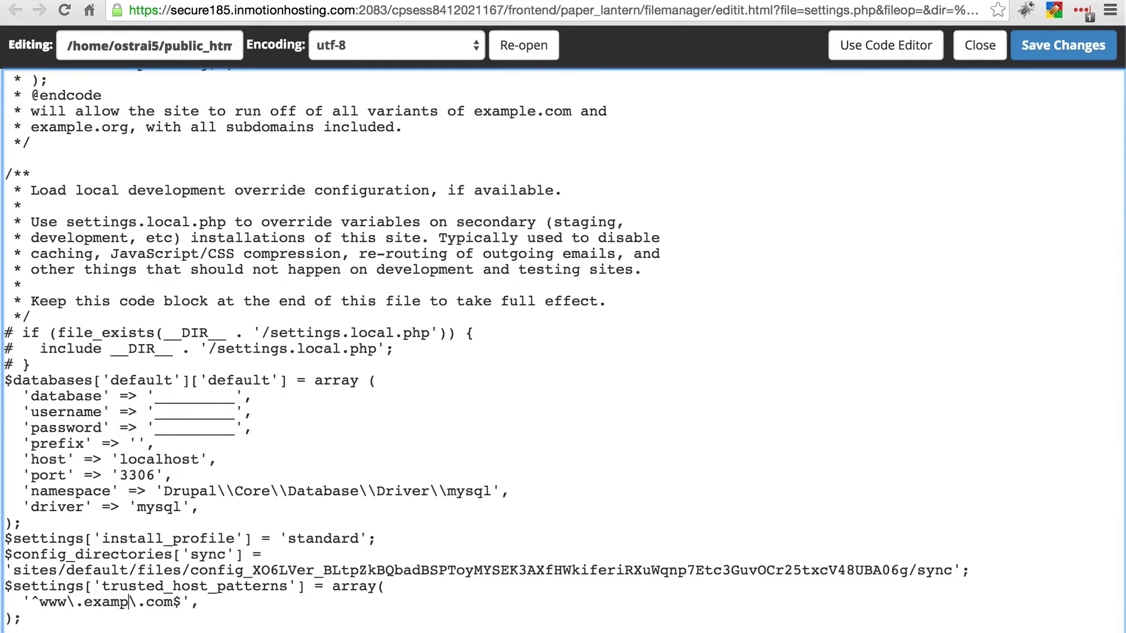
pyautogui.write('ostrainni')
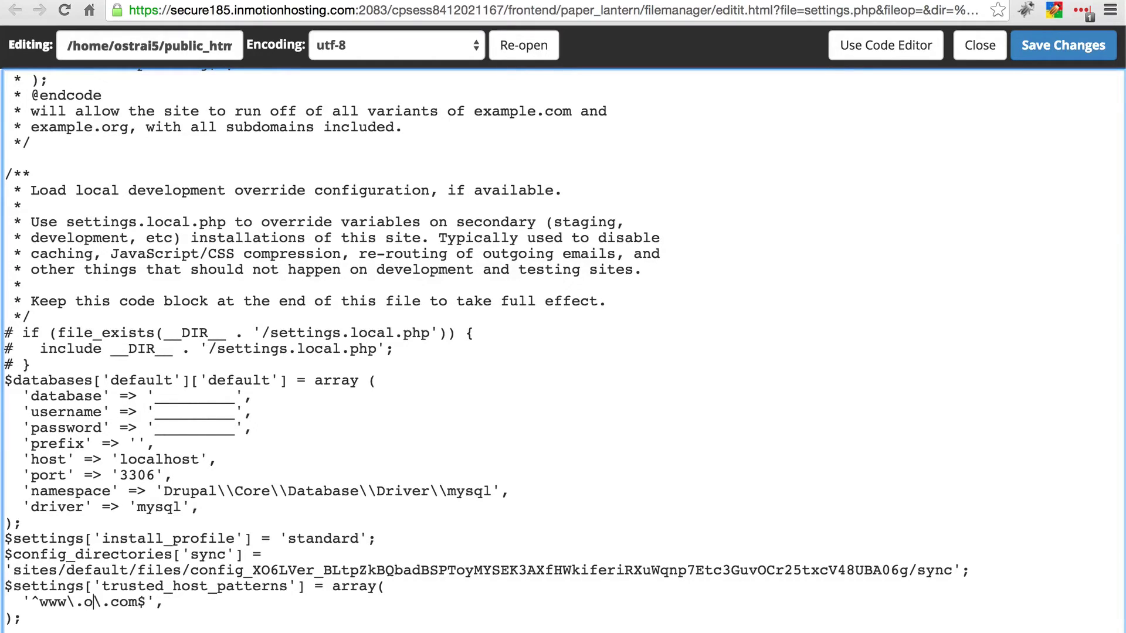
pyautogui.press('BackSpace')
pyautogui.press('BackSpace')
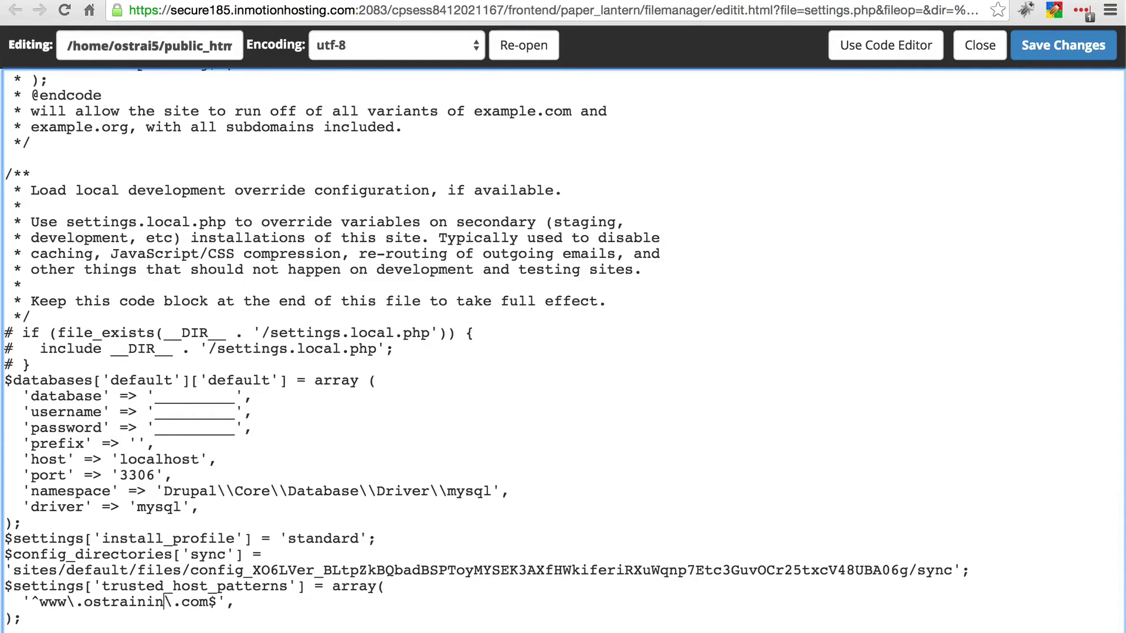
pyautogui.write('ing')
pyautogui.press('Right')
pyautogui.press('Right')
pyautogui.press('Delete')
pyautogui.press('Delete')
pyautogui.press('Delete')
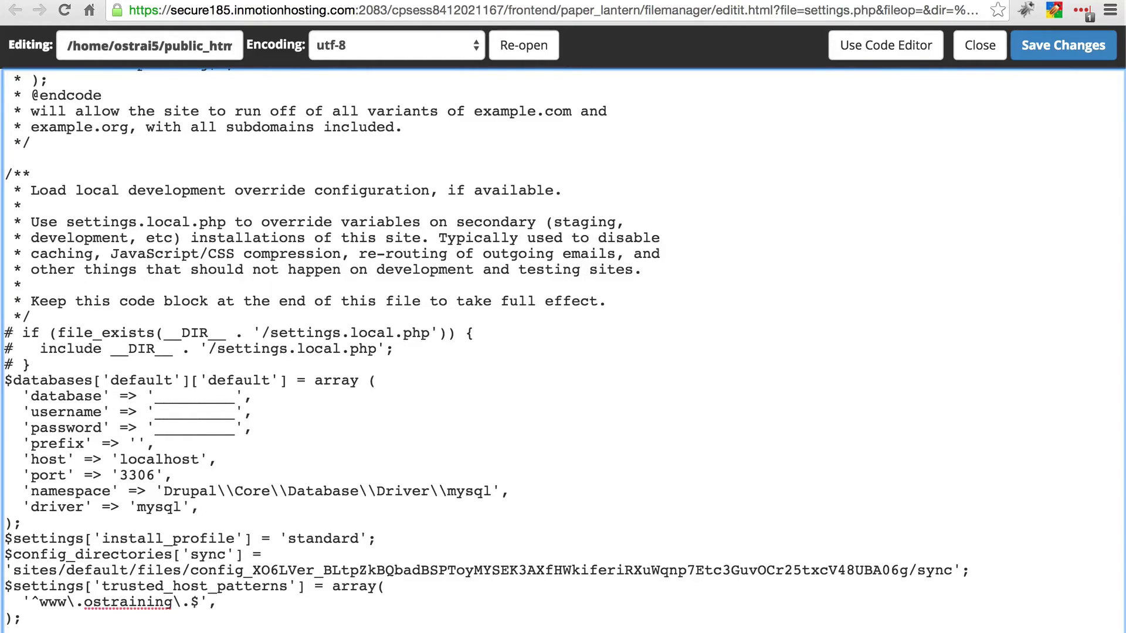
pyautogui.write('us')
# Duplicate the www pattern on a new line and strip 'www\.' to make '^ostraining\.us$'
pyautogui.moveTo(235, 602); pyautogui.dragTo(182, 603)
pyautogui.moveTo(105, 604); pyautogui.dragTo(23, 601)
pyautogui.hotkey('ctrl', 'c')
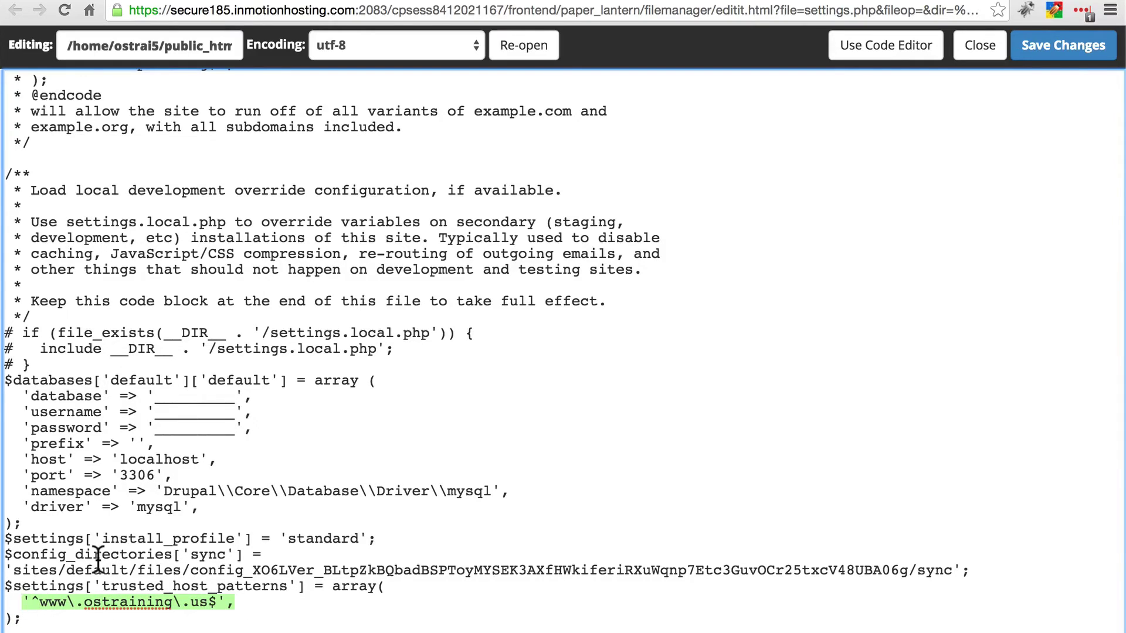
pyautogui.press('Right')
pyautogui.press('Return')
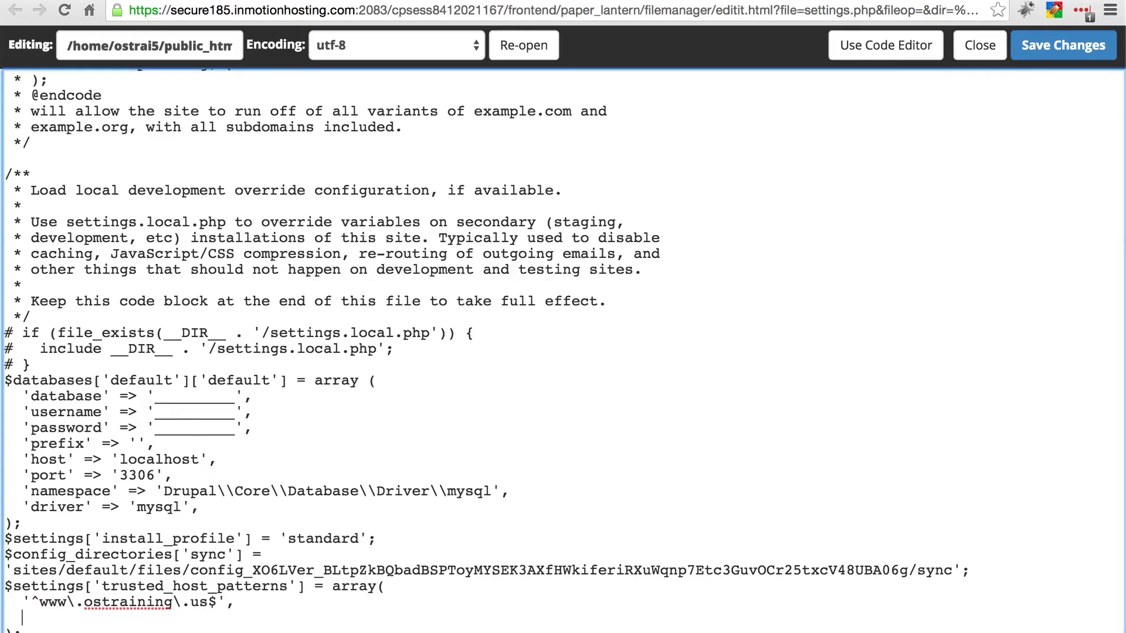
pyautogui.hotkey('ctrl', 'v')
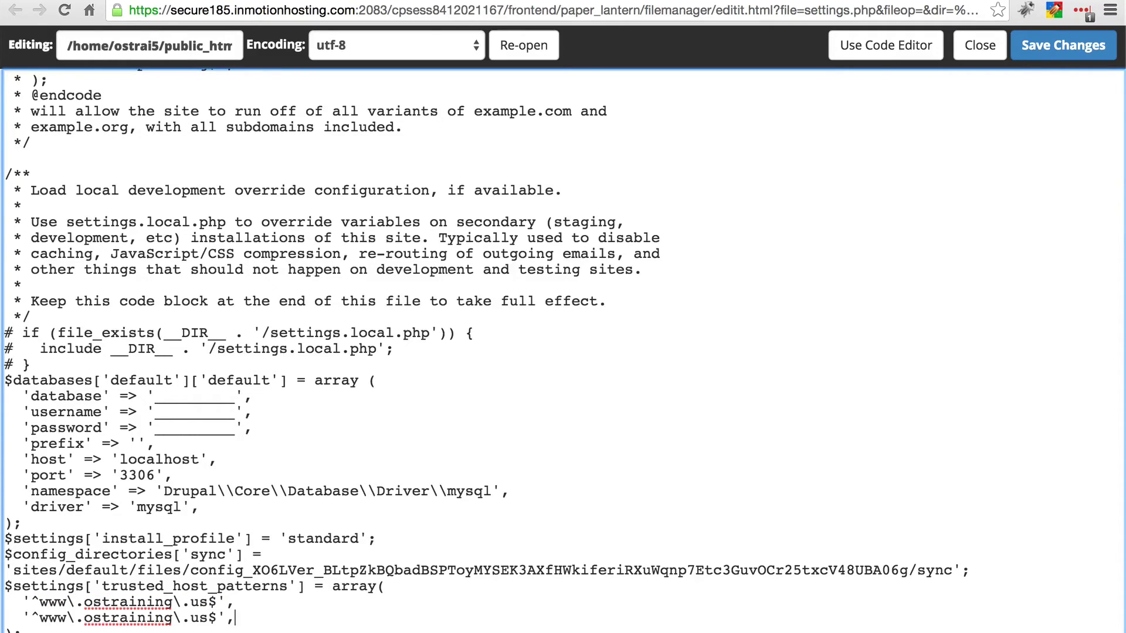
pyautogui.click(83, 617)
pyautogui.press('BackSpace')
pyautogui.press('BackSpace')
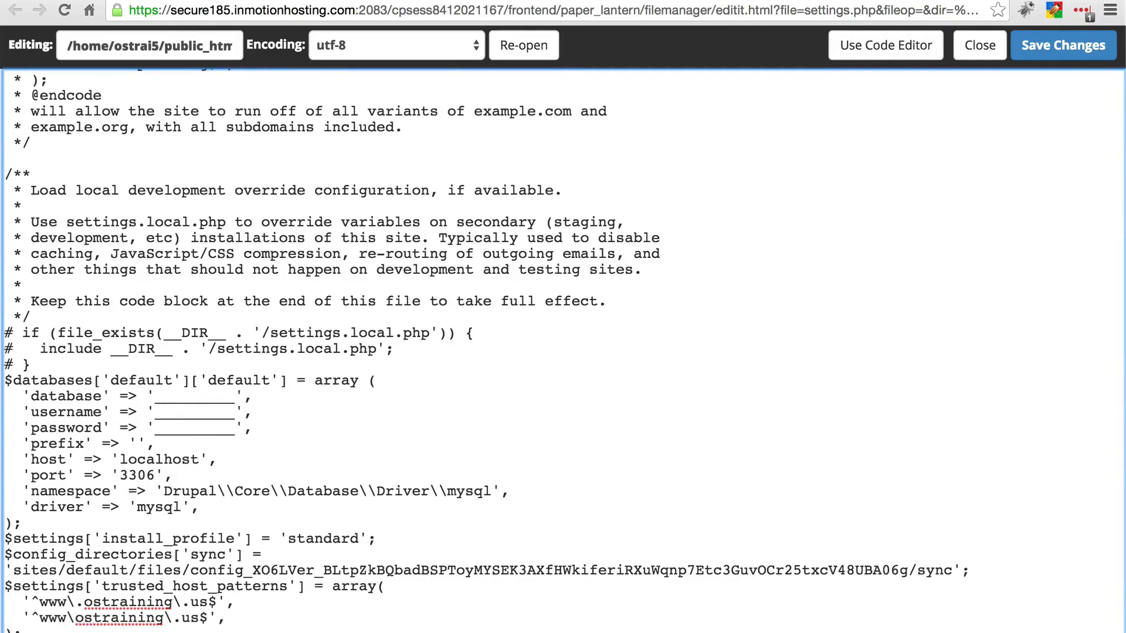
pyautogui.press('BackSpace')
pyautogui.press('BackSpace')
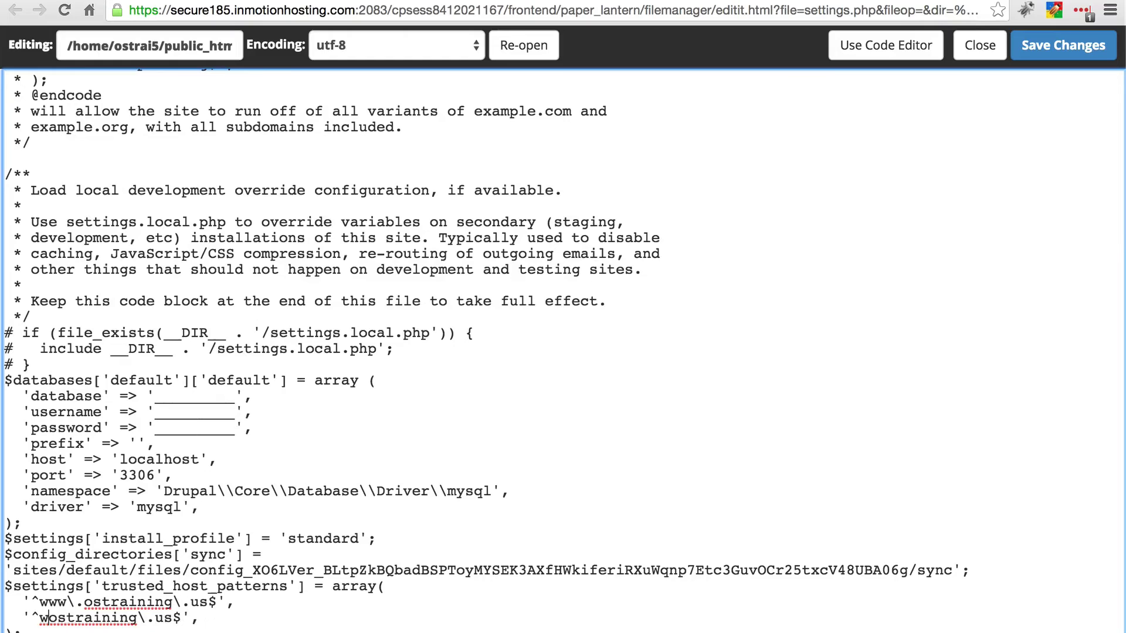
pyautogui.press('BackSpace')
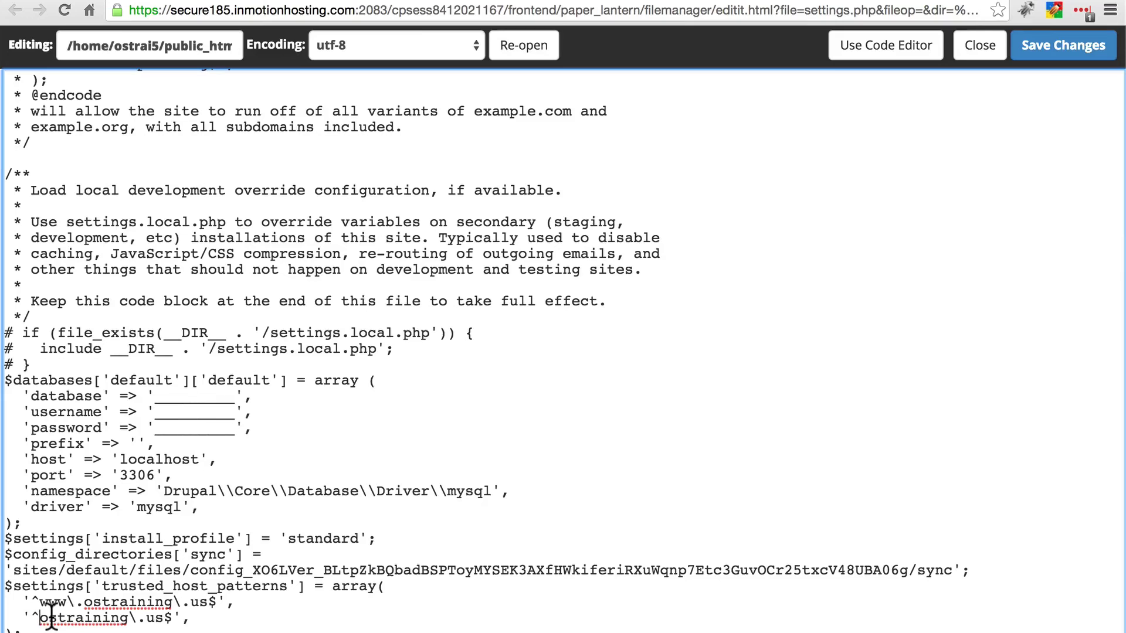
# Attempt to save settings.php, dismiss the 'Permission denied' error, and close the editor
pyautogui.click(1041, 49)
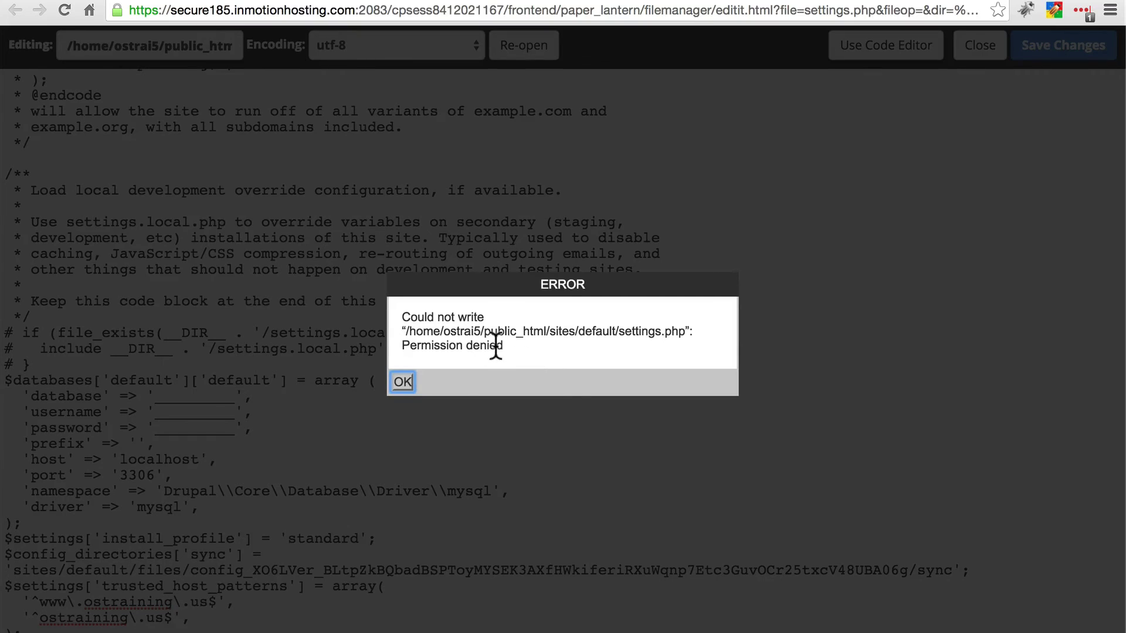
pyautogui.click(404, 384)
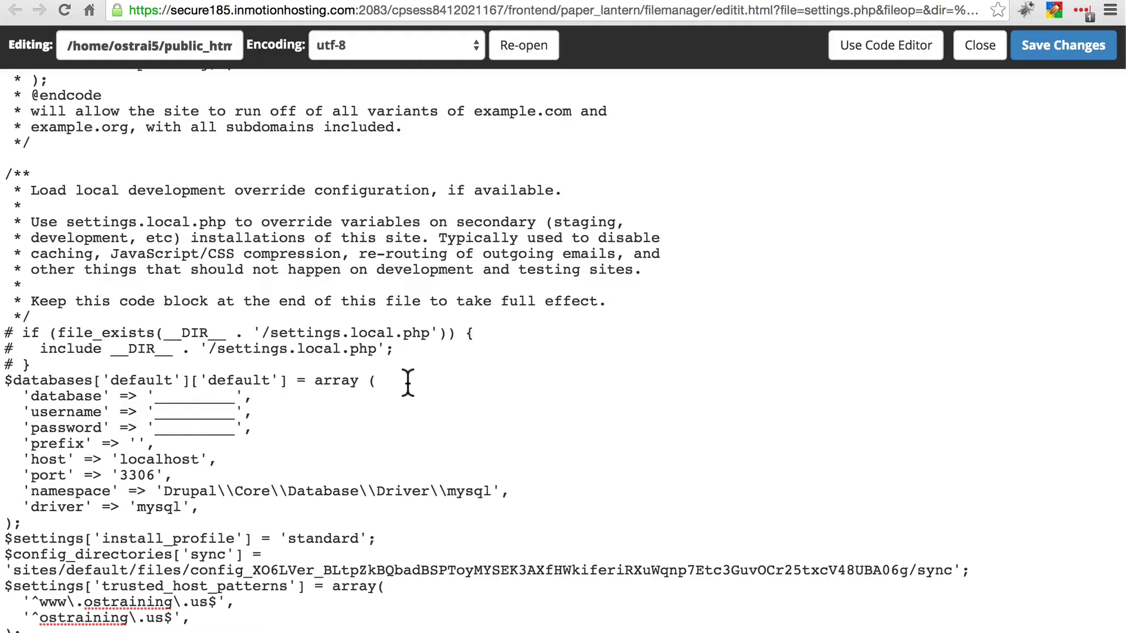
pyautogui.hotkey('ctrl', 'w')
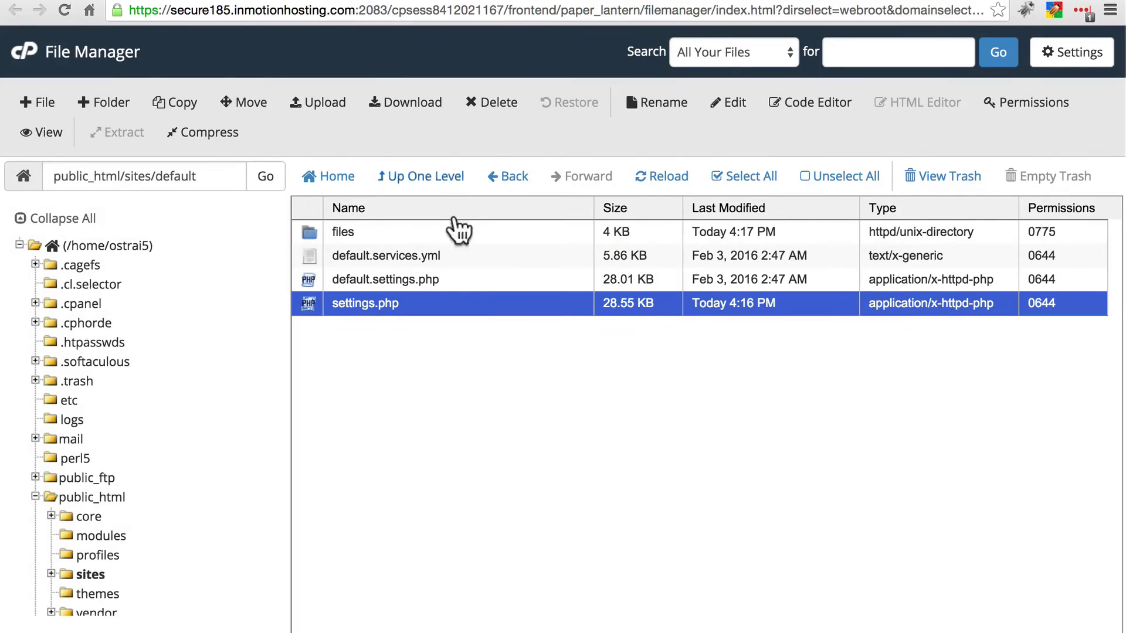
# Give the sites/default folder User Write so its permissions become 0755
pyautogui.click(414, 176)
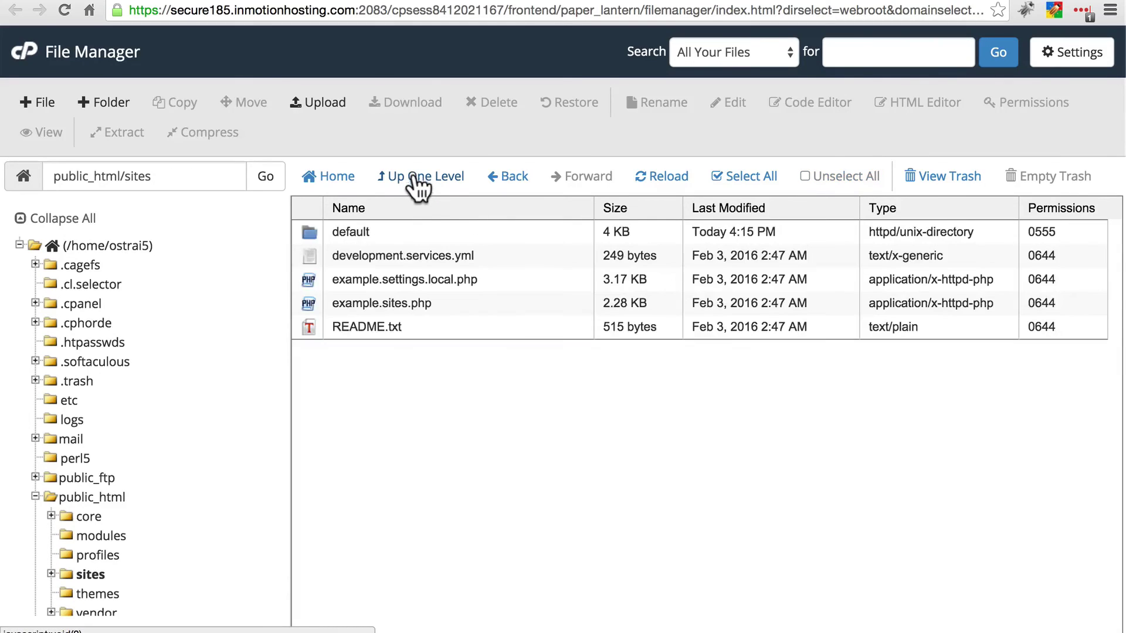
pyautogui.click(428, 234)
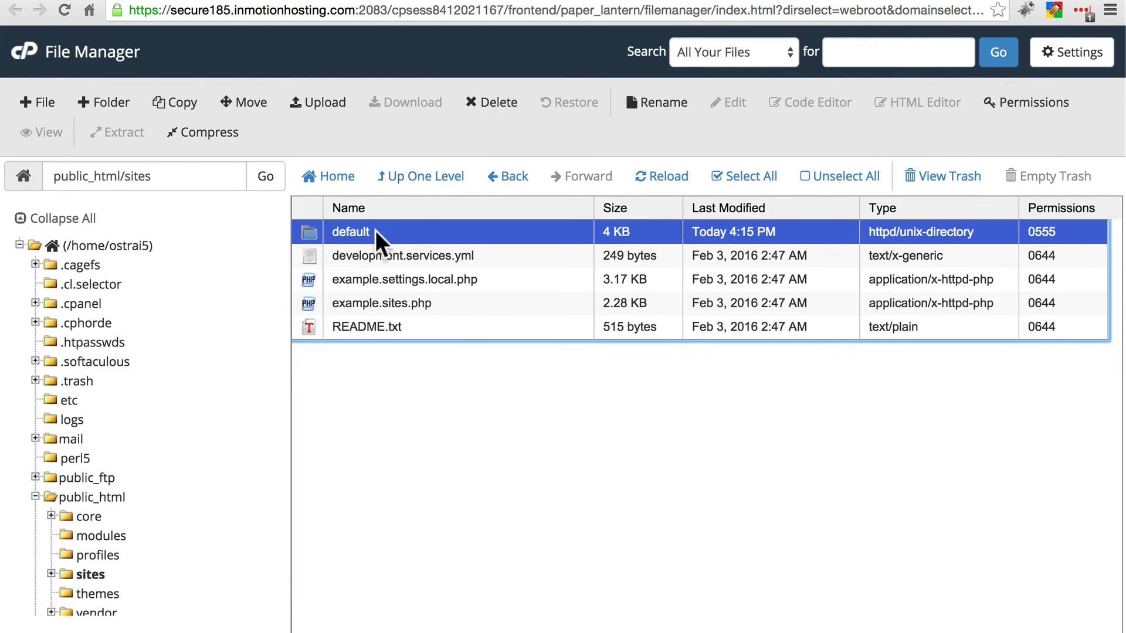
pyautogui.click(1006, 100)
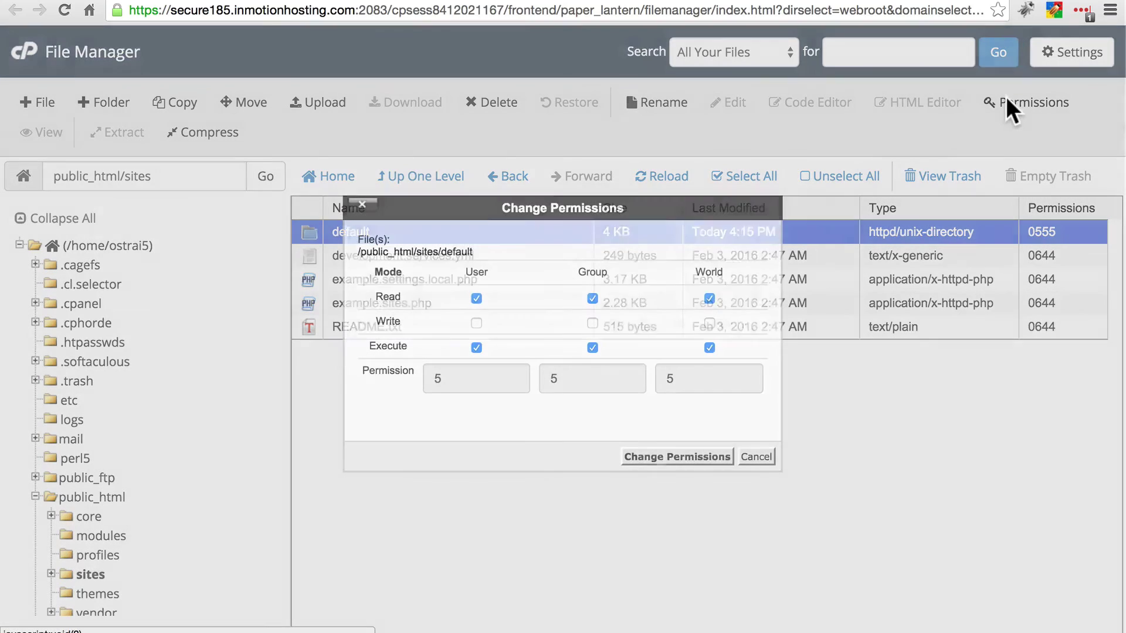
pyautogui.click(474, 323)
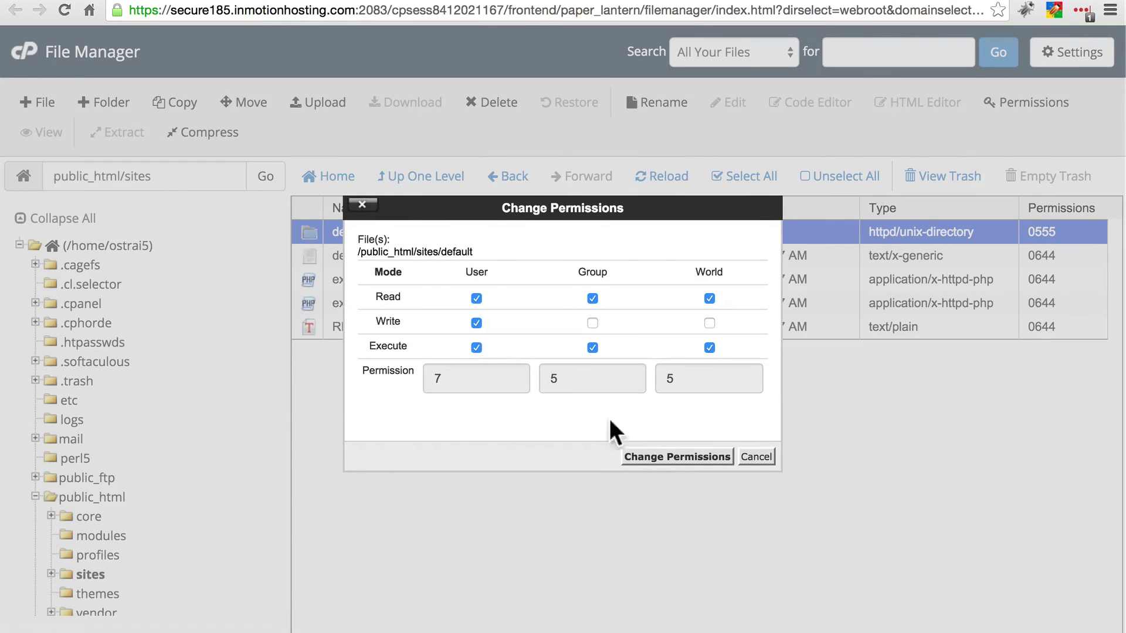
pyautogui.click(673, 457)
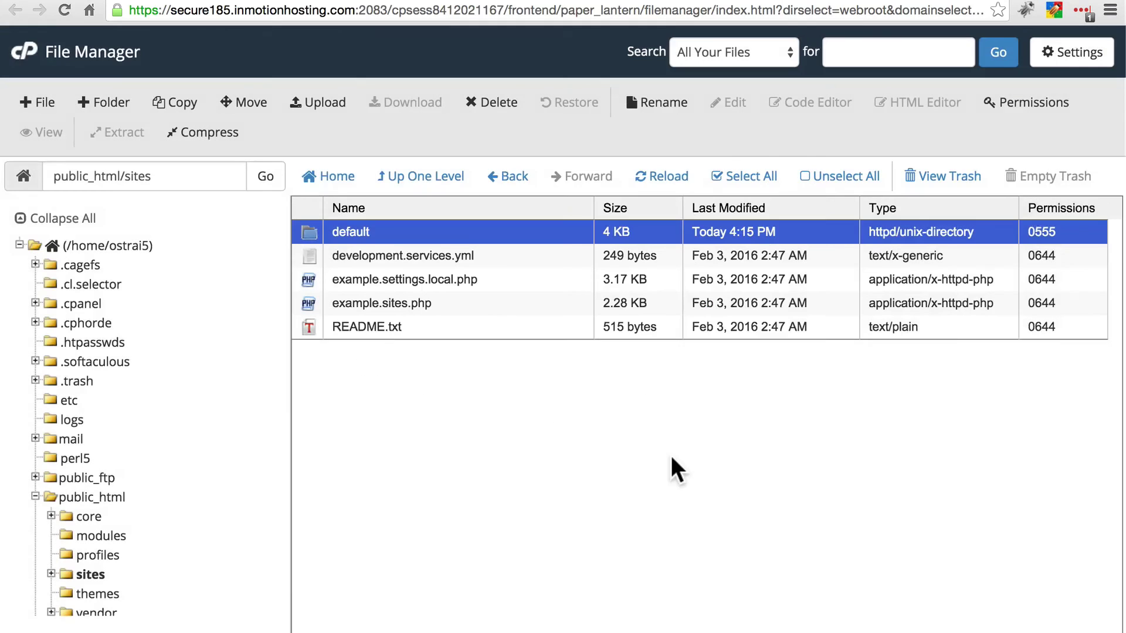
# Confirm settings.php inside default still has 0644 permissions, closing the dialog unchanged
pyautogui.doubleClick(519, 230)
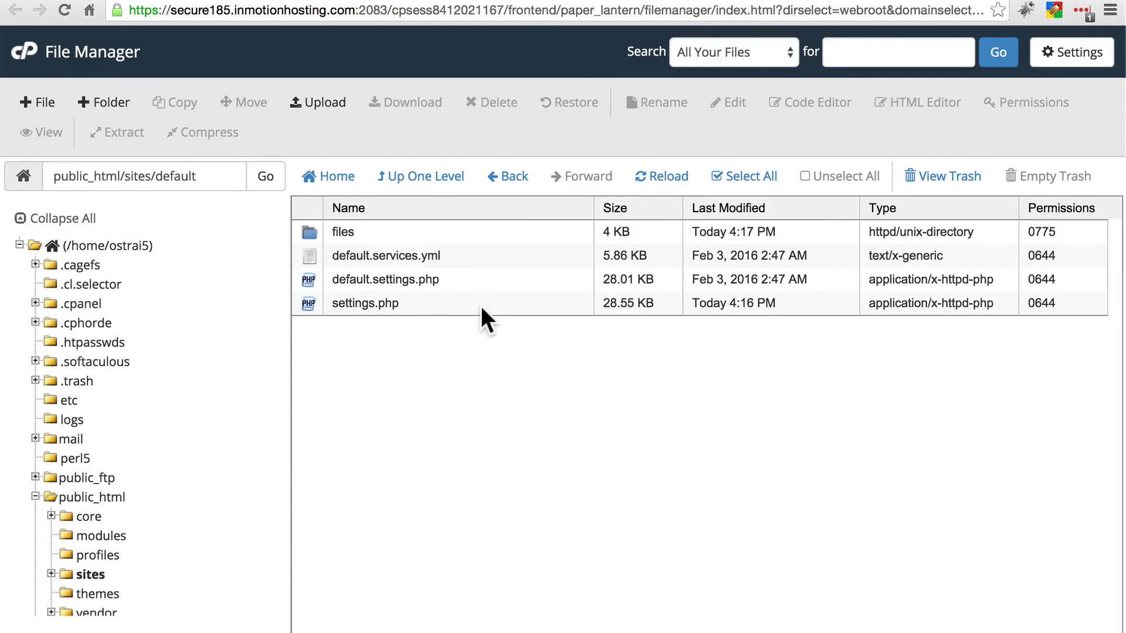
pyautogui.click(481, 306)
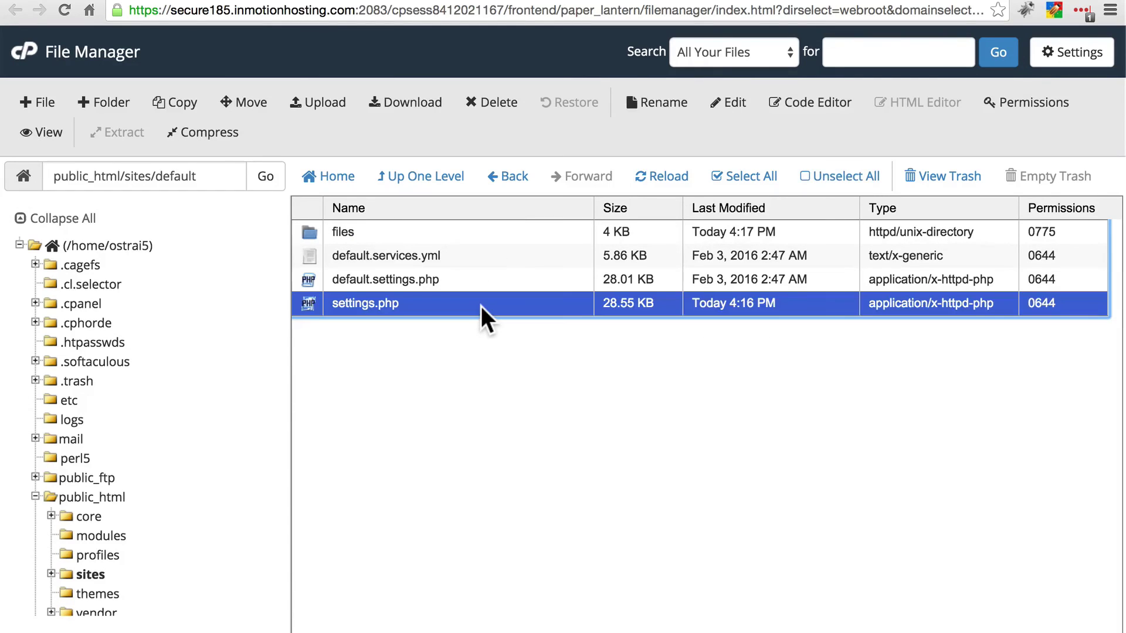
pyautogui.click(1010, 104)
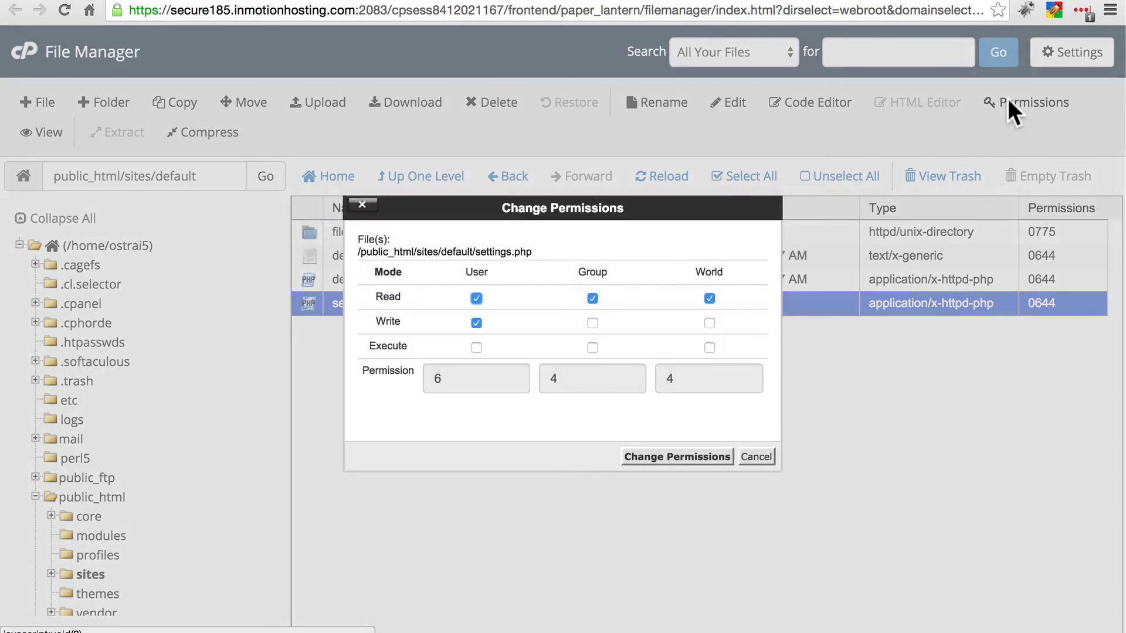
pyautogui.click(362, 205)
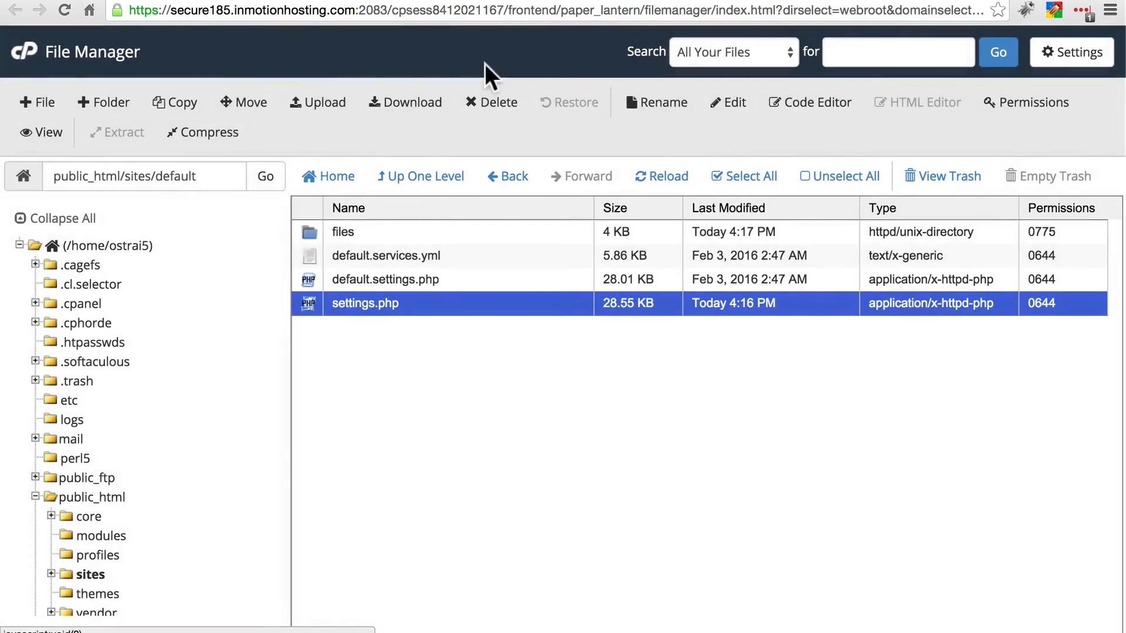
# Switch back to the editor tab holding the edited settings.php
pyautogui.click(604, 3)
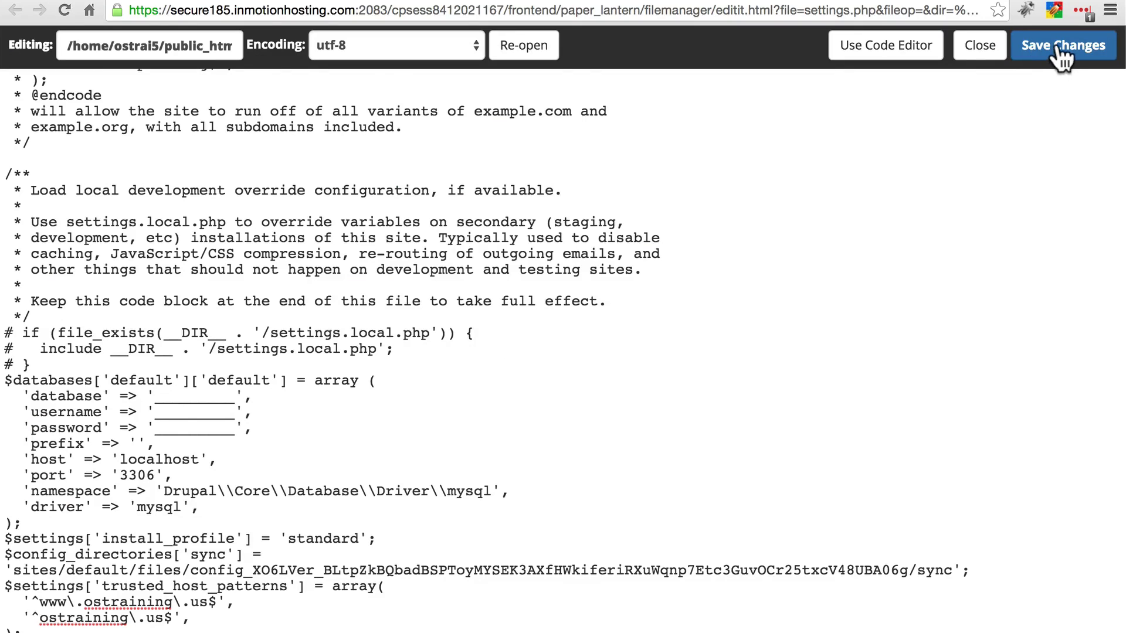